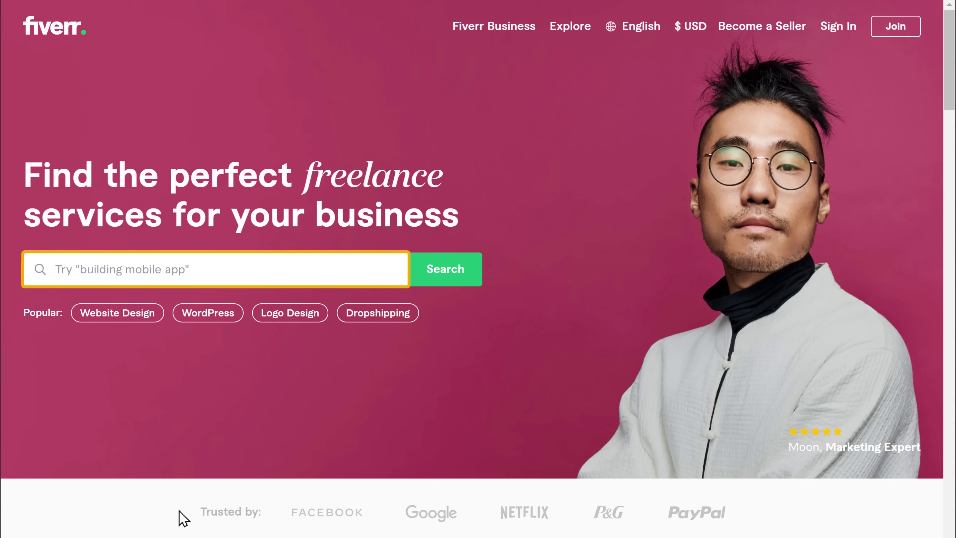
Step: Search Fiverr for 'Logo Design' services
left_click(214, 268)
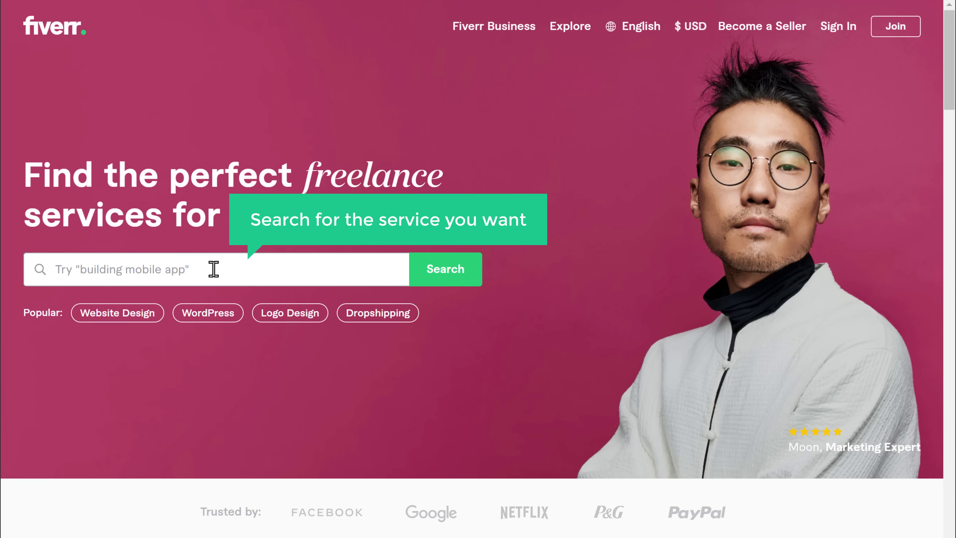
type("Logo Design")
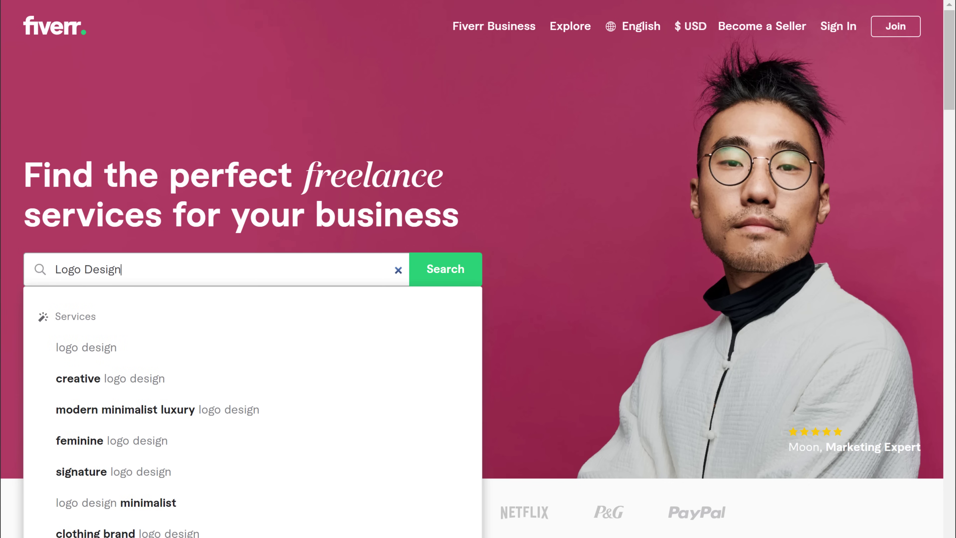
left_click(444, 278)
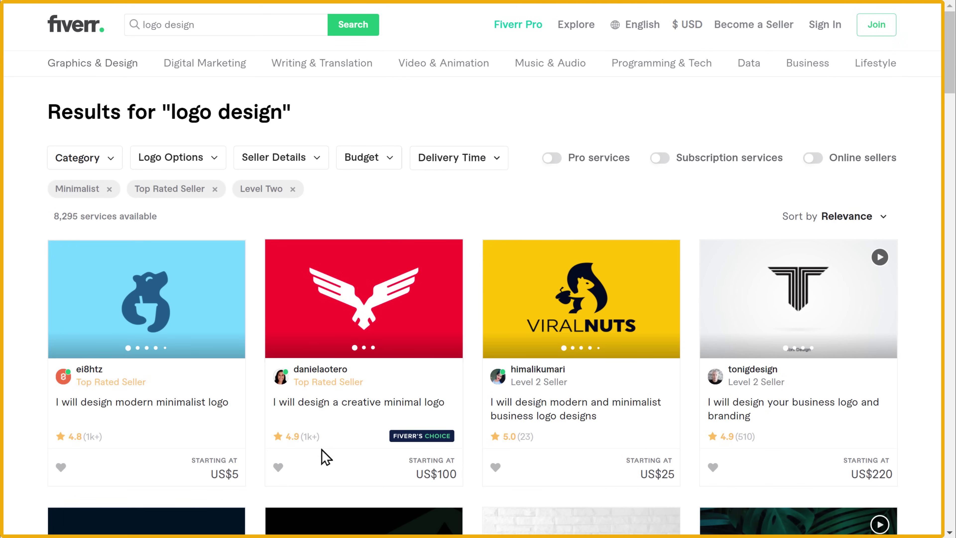
left_click(238, 301)
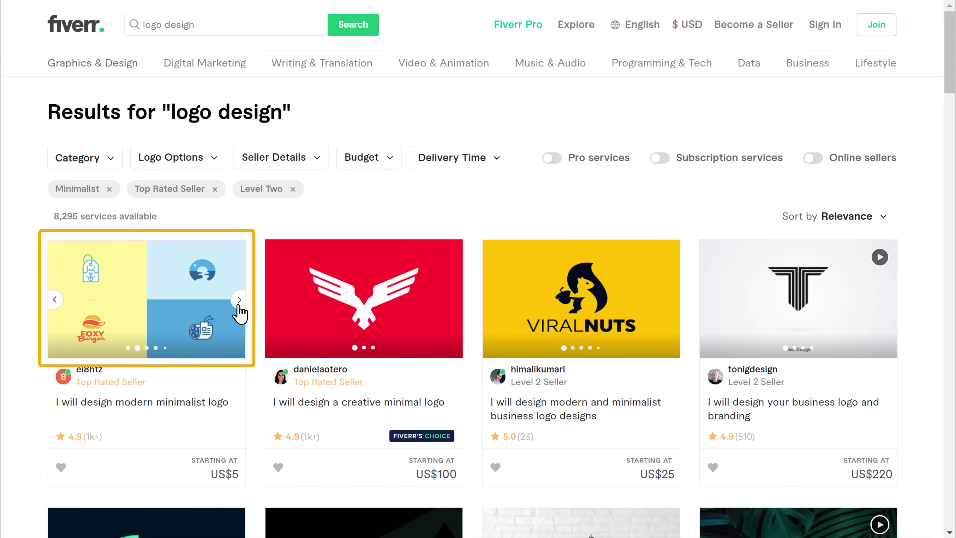
left_click(239, 301)
left_click(239, 301)
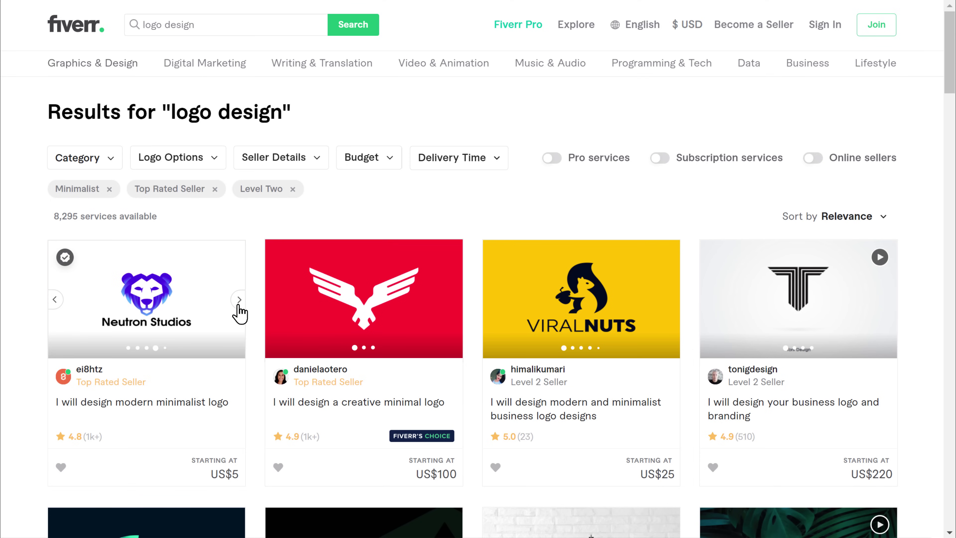
left_click(238, 302)
left_click(237, 306)
left_click(238, 306)
left_click(238, 306)
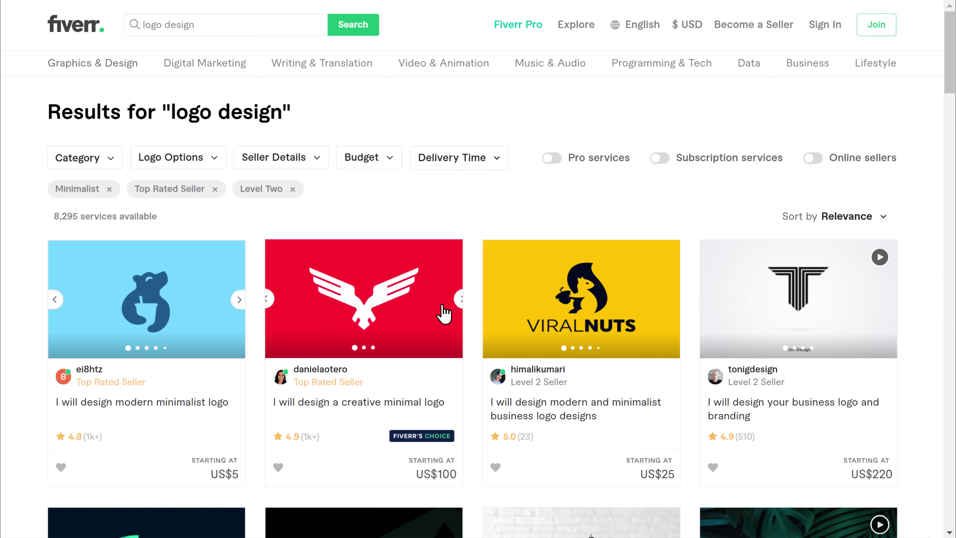
left_click(456, 304)
left_click(456, 305)
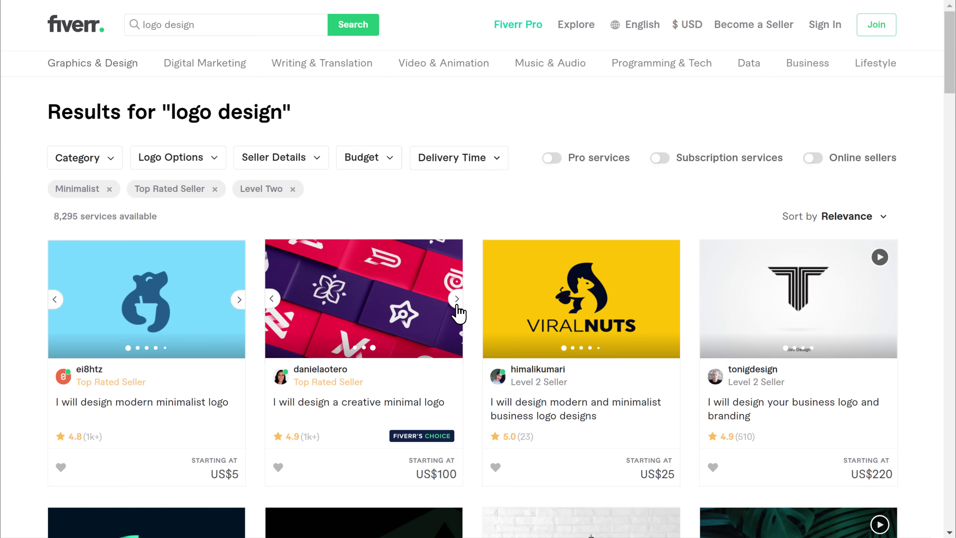
left_click(456, 304)
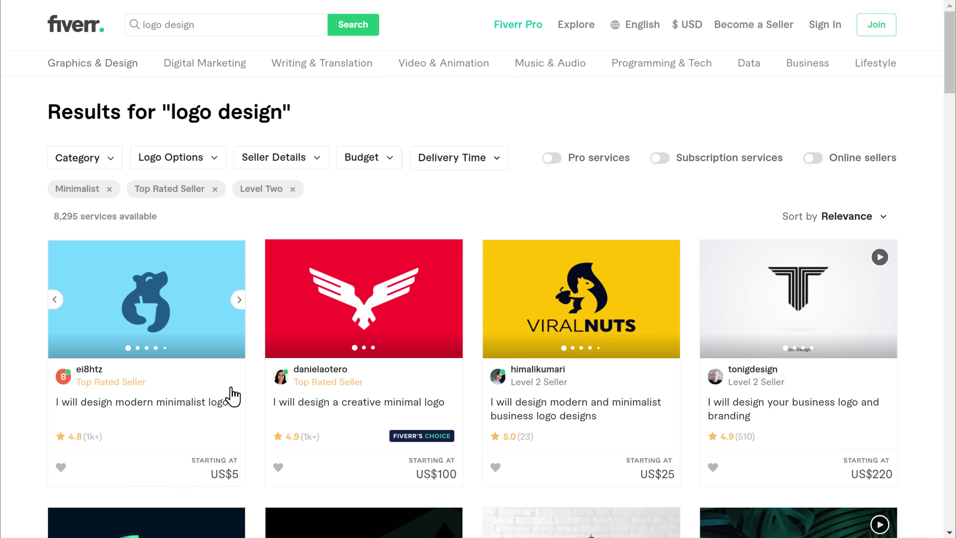
Step: Open the modern minimalist logo gig, compare Standard and Premium, and continue with Basic
left_click(151, 416)
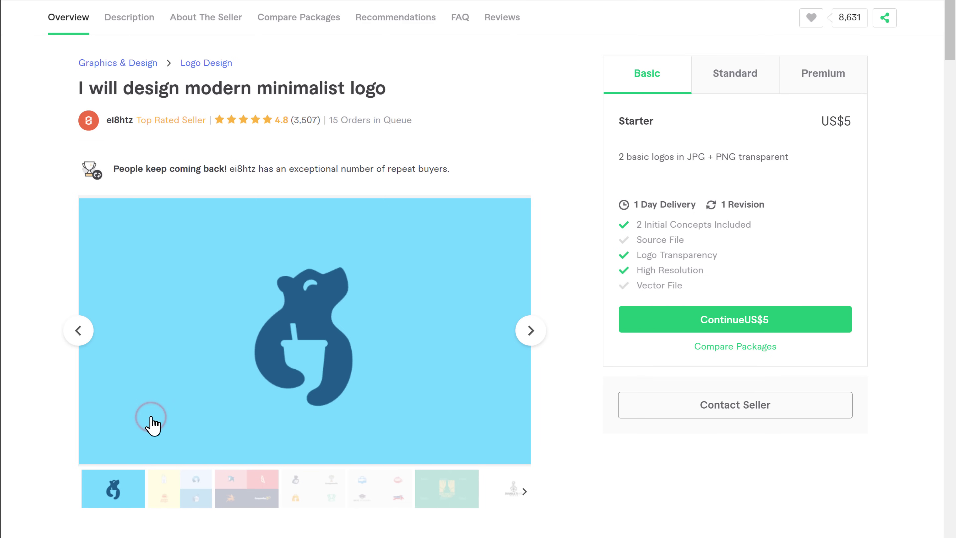
scroll(153, 424, "down", 15)
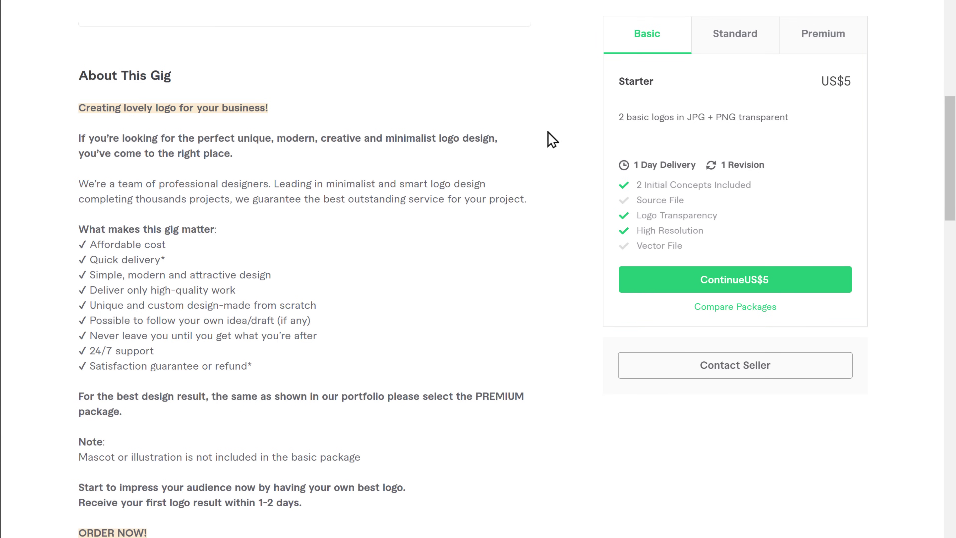
left_click(732, 43)
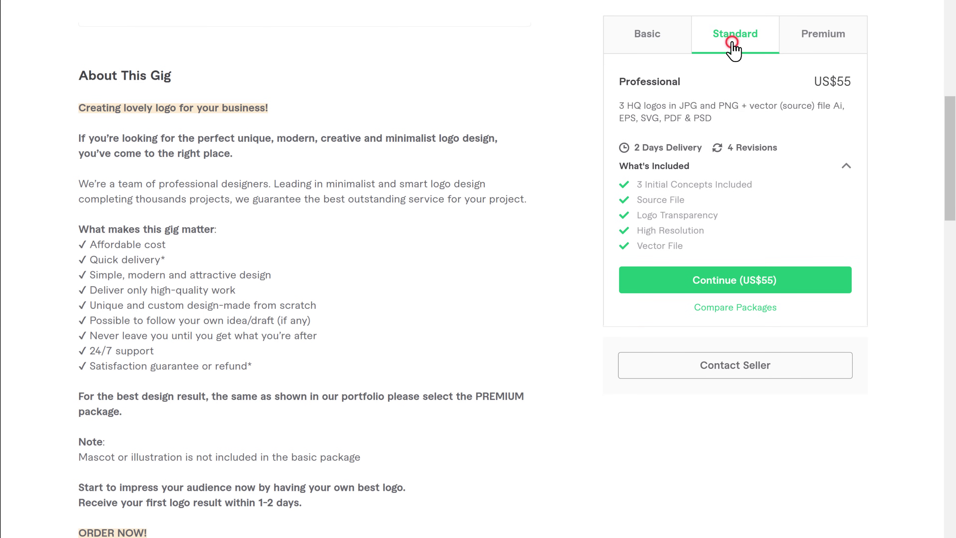
left_click(822, 42)
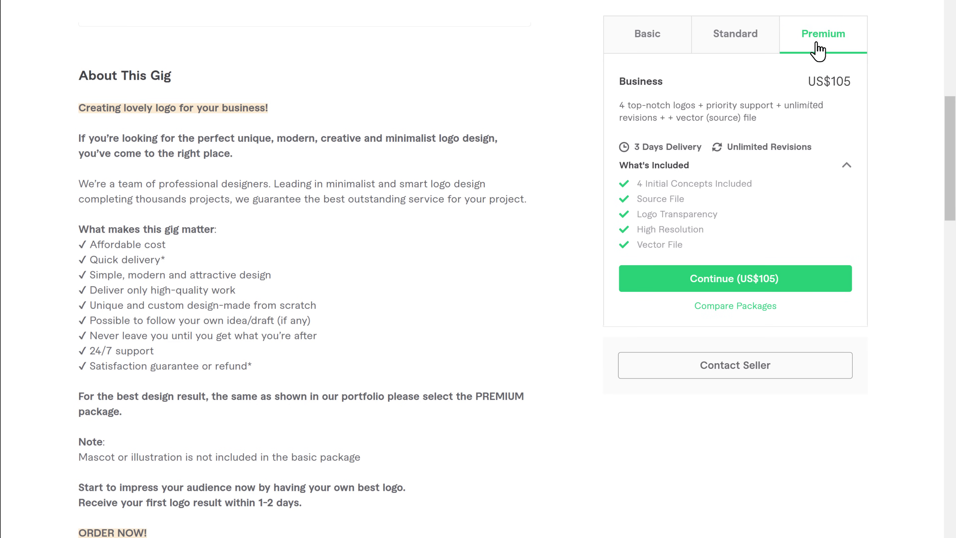
left_click(646, 49)
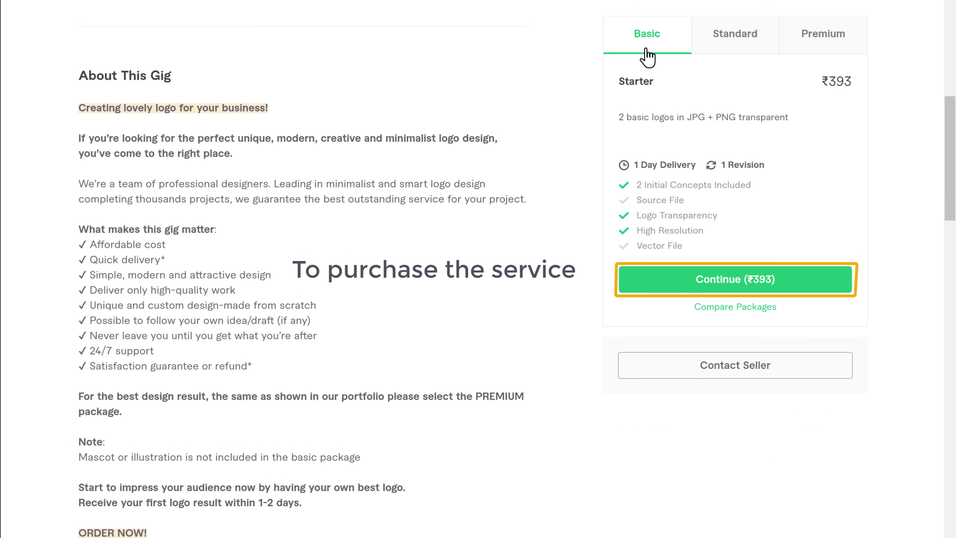
left_click(729, 283)
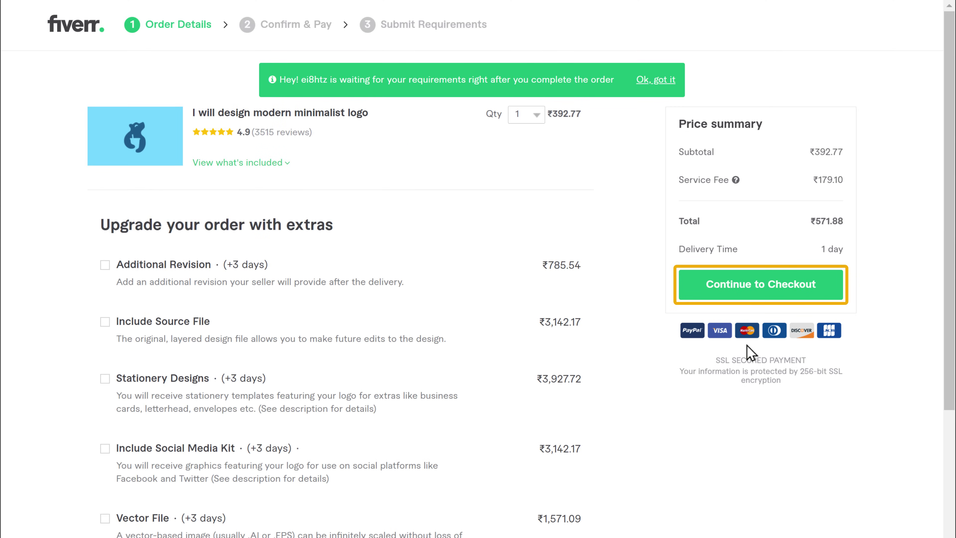
Step: Check out the logo order by joining Fiverr with a Google account
left_click(760, 298)
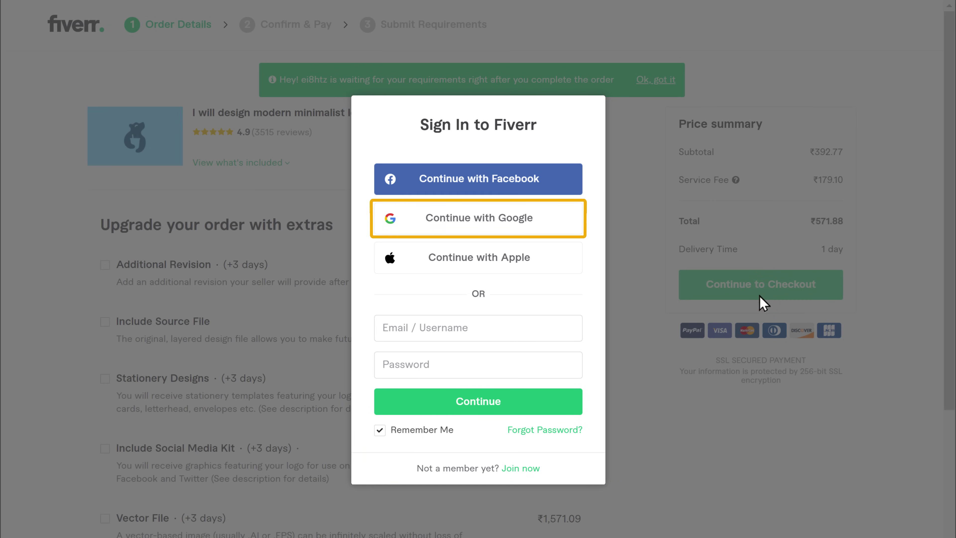
left_click(484, 228)
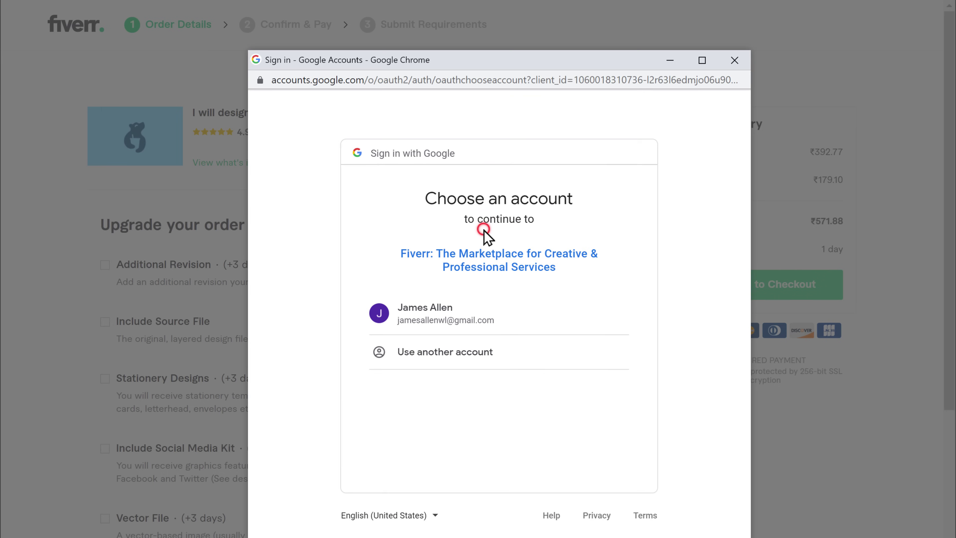
left_click(427, 327)
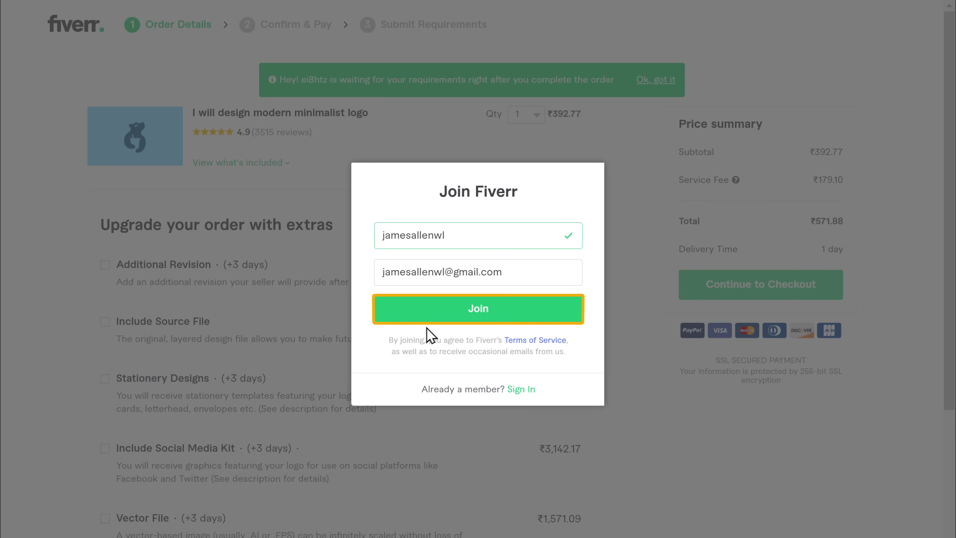
left_click(478, 319)
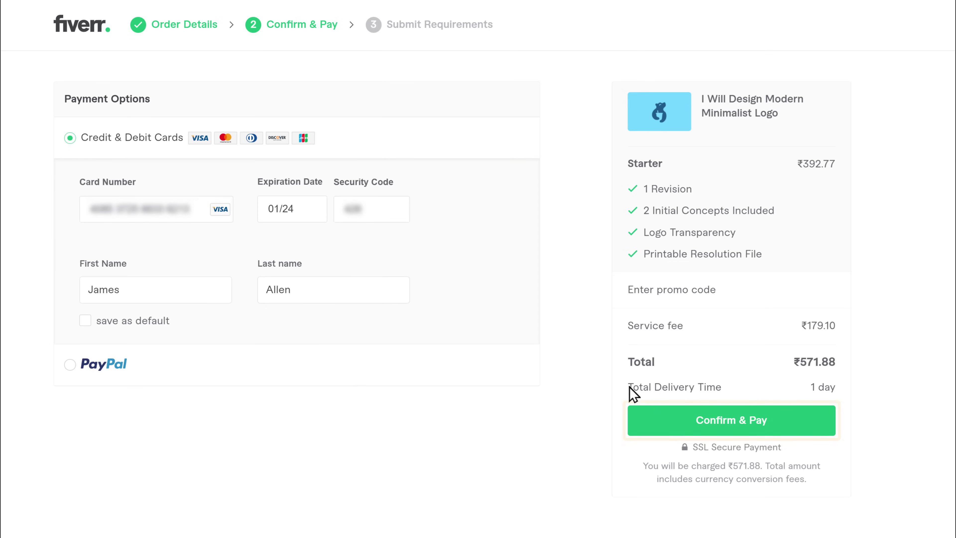
Step: Confirm and pay ₹571.88 for the Basic logo package
left_click(732, 433)
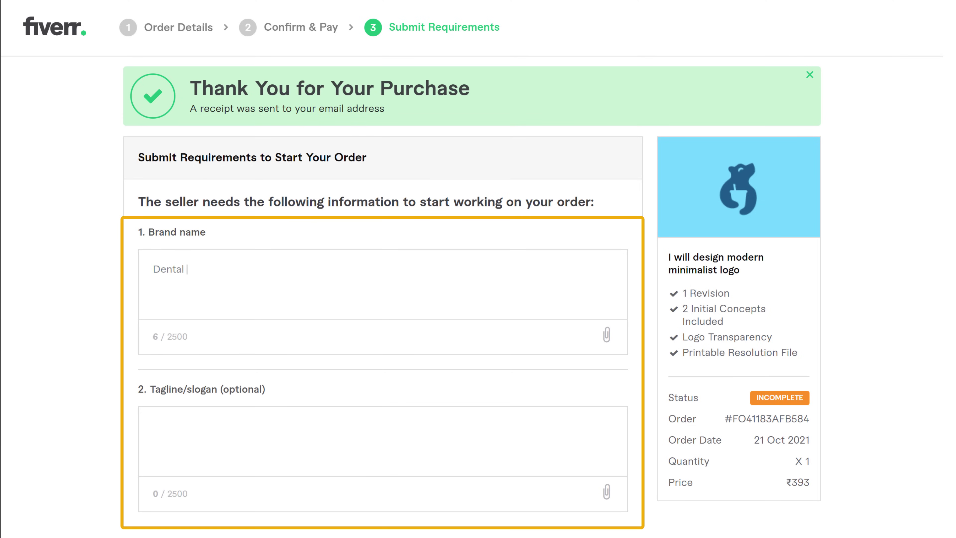
Step: Submit brand name 'Dental Solved' and tagline 'Because your smile is our passion', confirming accuracy
type("SolvedBecause your smile is our passion")
scroll(352, 377, "down", 3)
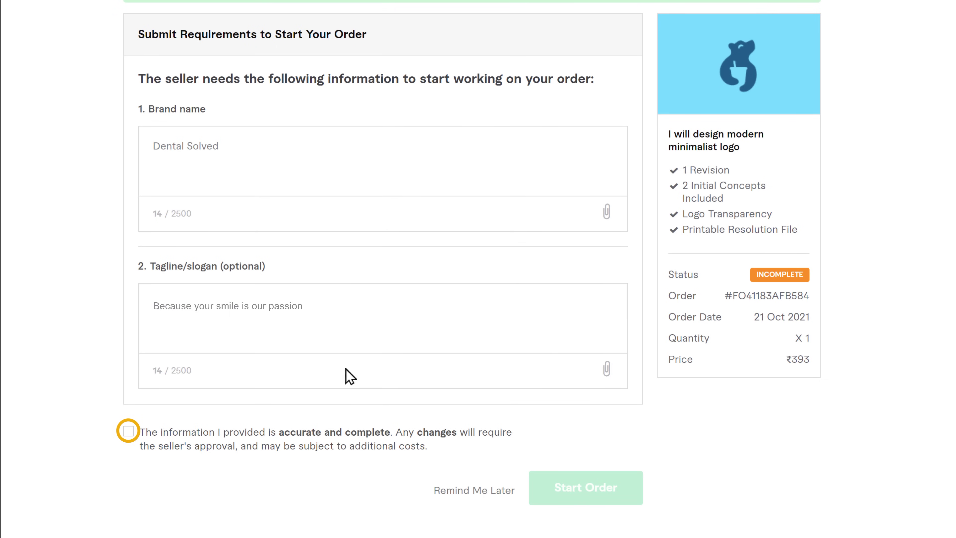
left_click(129, 436)
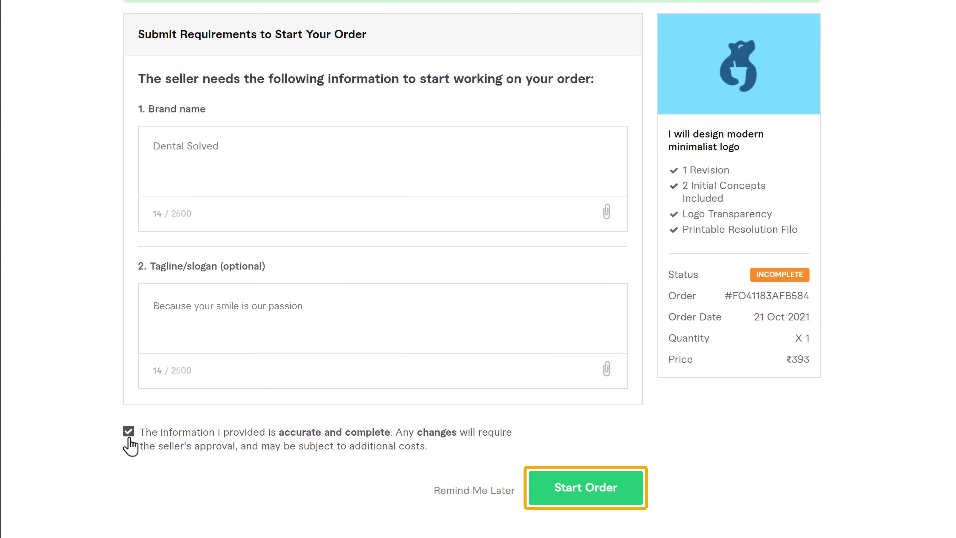
left_click(586, 498)
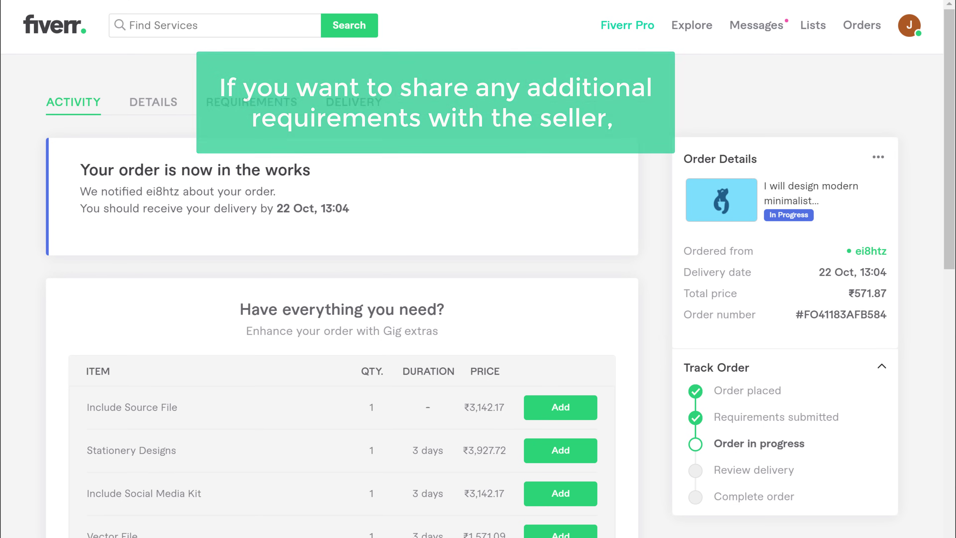
Step: Send the seller a pasted message saying all requirements are attached, asking about clarity
scroll(342, 264, "down", 15)
scroll(341, 263, "down", 10)
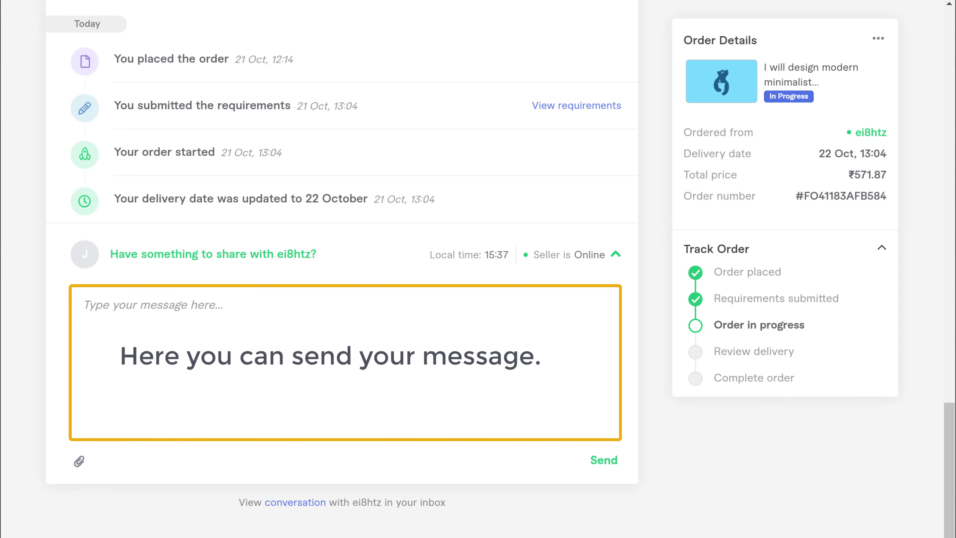
type("Hey, I have attached all the requirements. Please let me know if you need any more clarity. Thank you.")
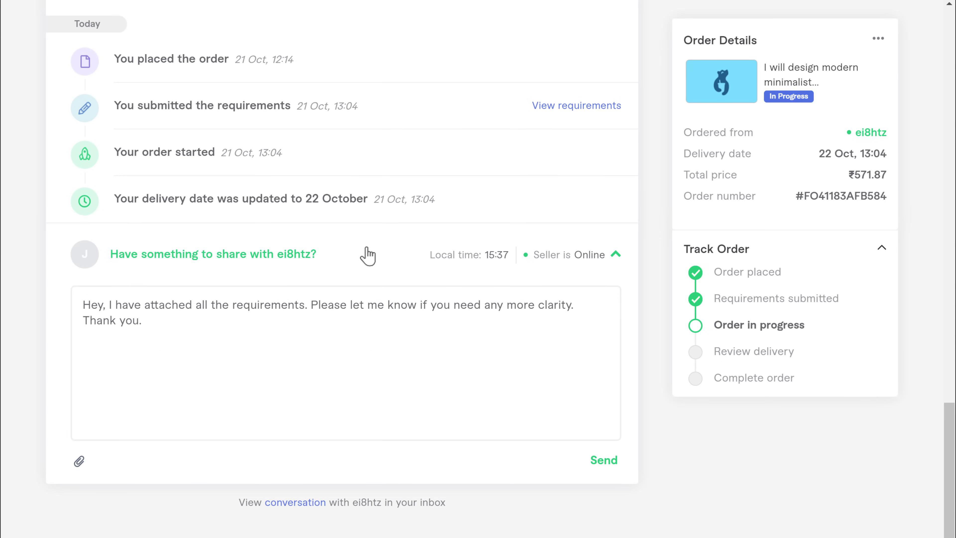
left_click(604, 460)
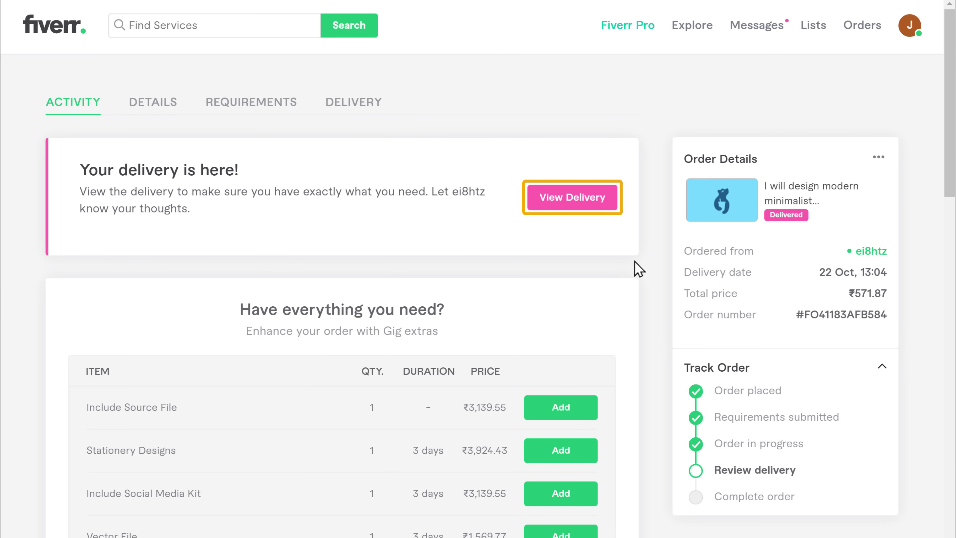
Step: Open Delivery #1 and download the DentalSolved.zip attachment
left_click(565, 207)
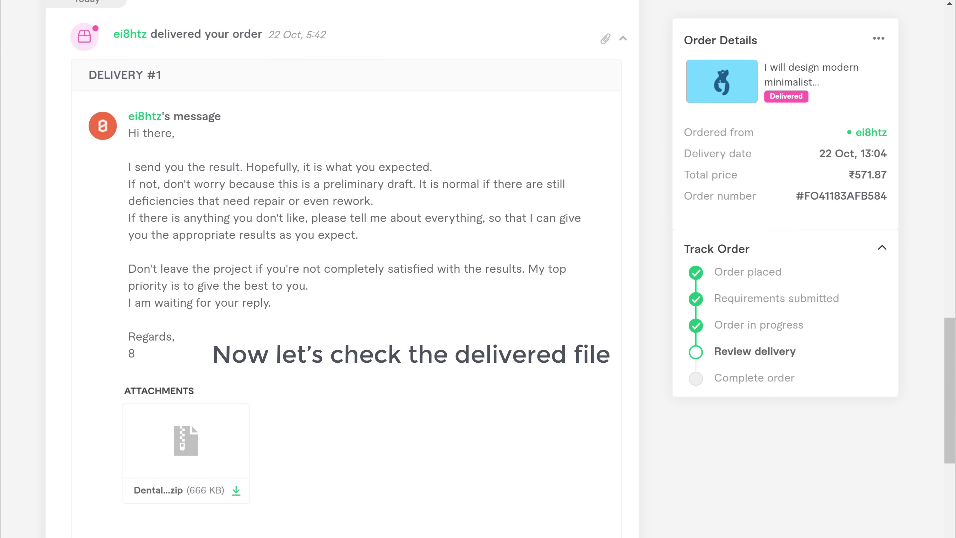
scroll(535, 330, "down", 3)
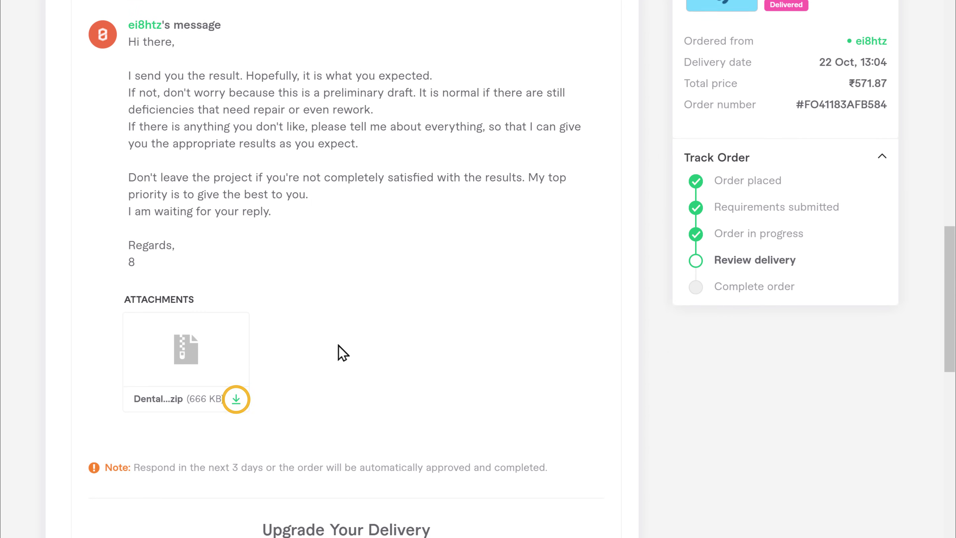
scroll(335, 354, "down", 1)
left_click(236, 355)
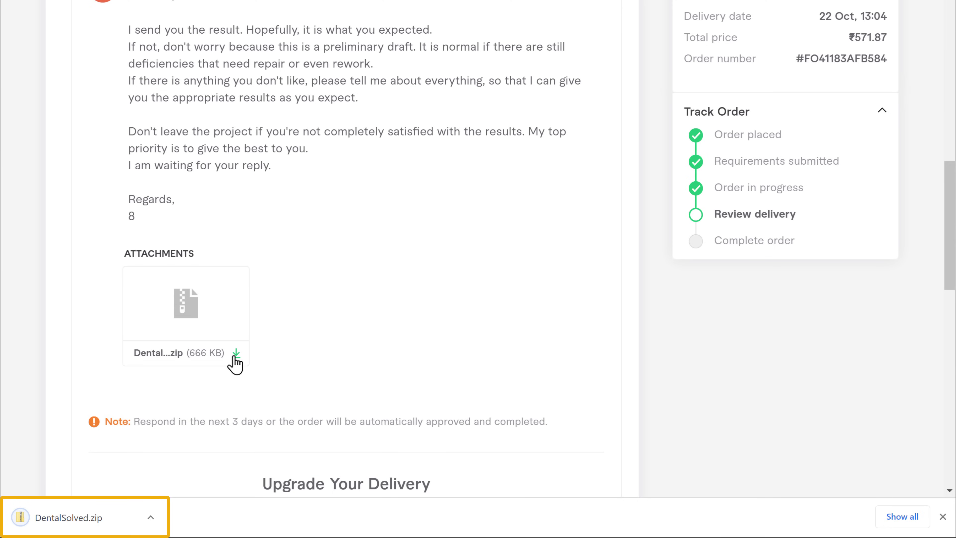
left_click(107, 517)
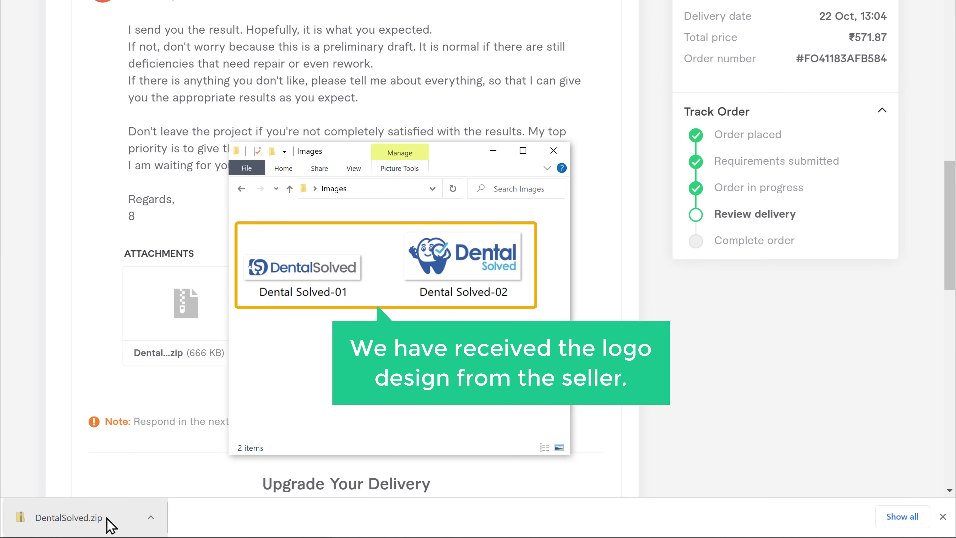
double_click(314, 274)
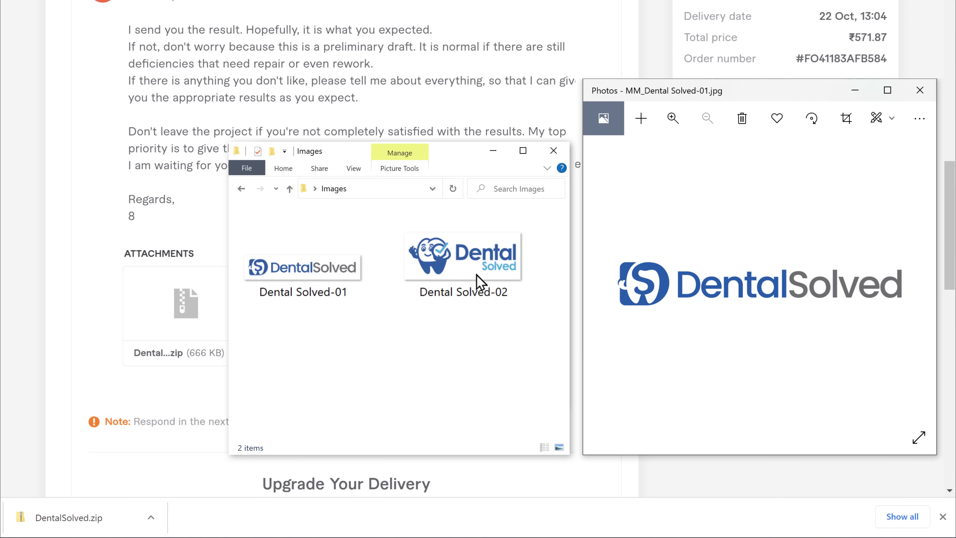
double_click(490, 275)
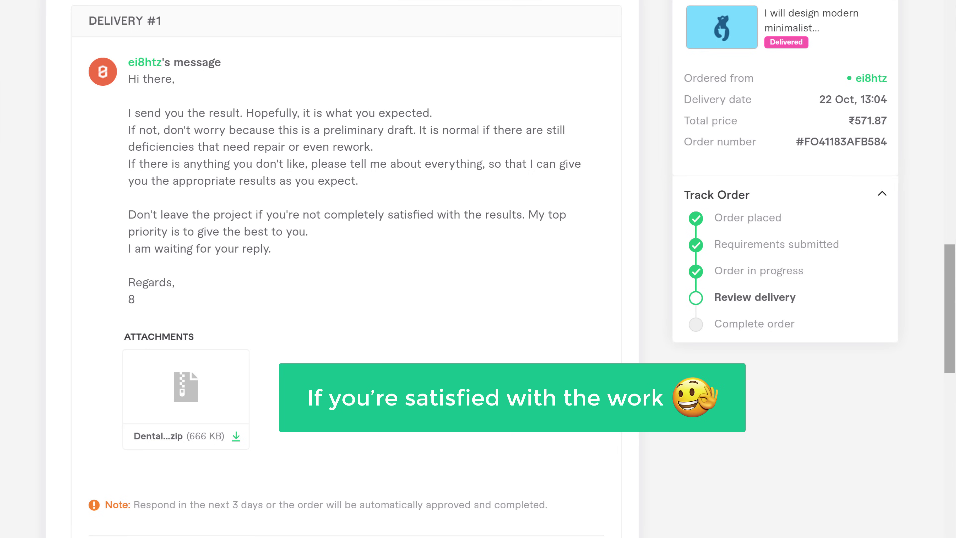
scroll(346, 263, "down", 15)
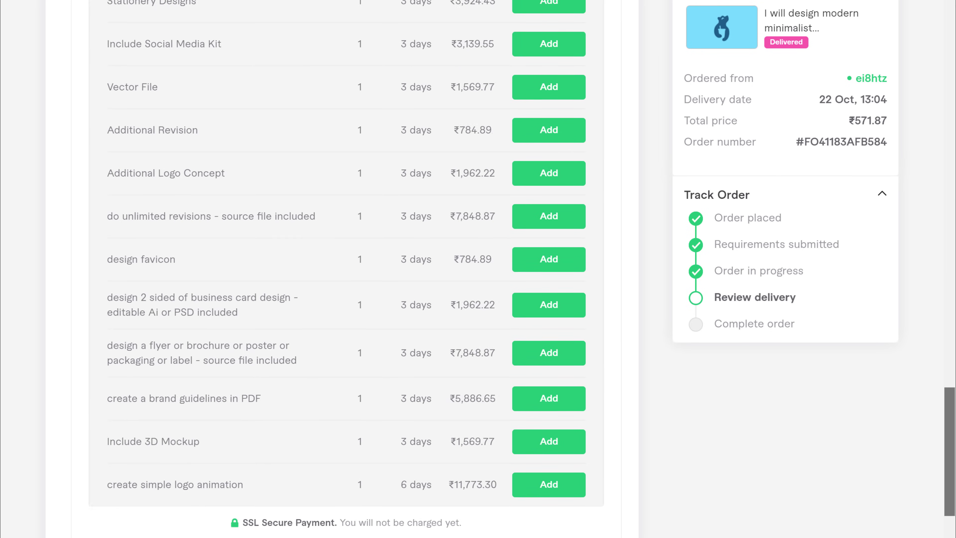
scroll(345, 264, "down", 4)
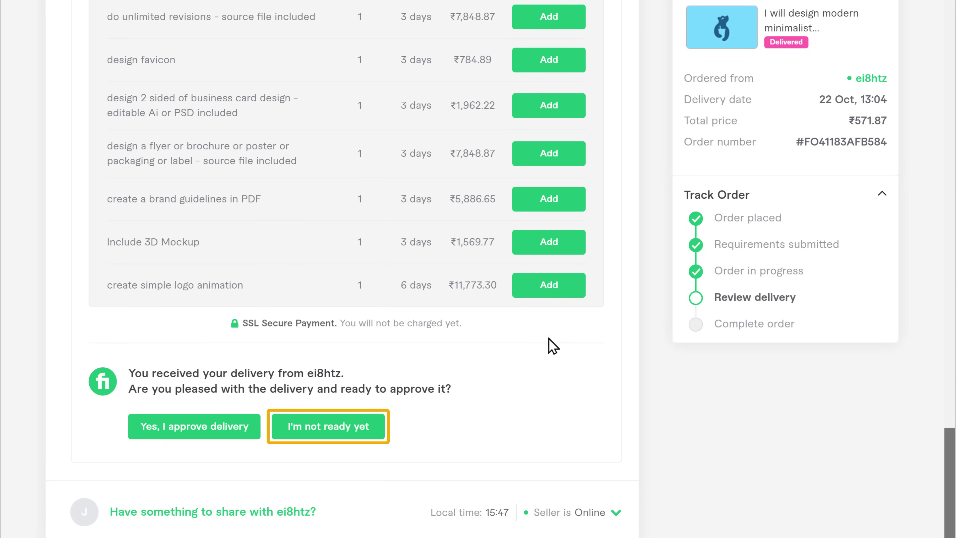
left_click(326, 429)
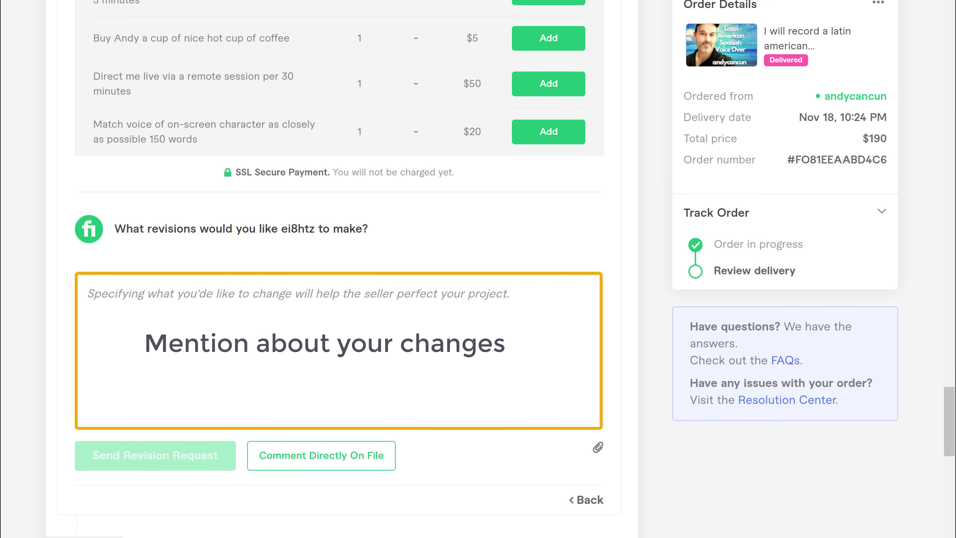
type("Hey, I really liked the first design, I would like to see another iteration in the style of the first design. Thank you.")
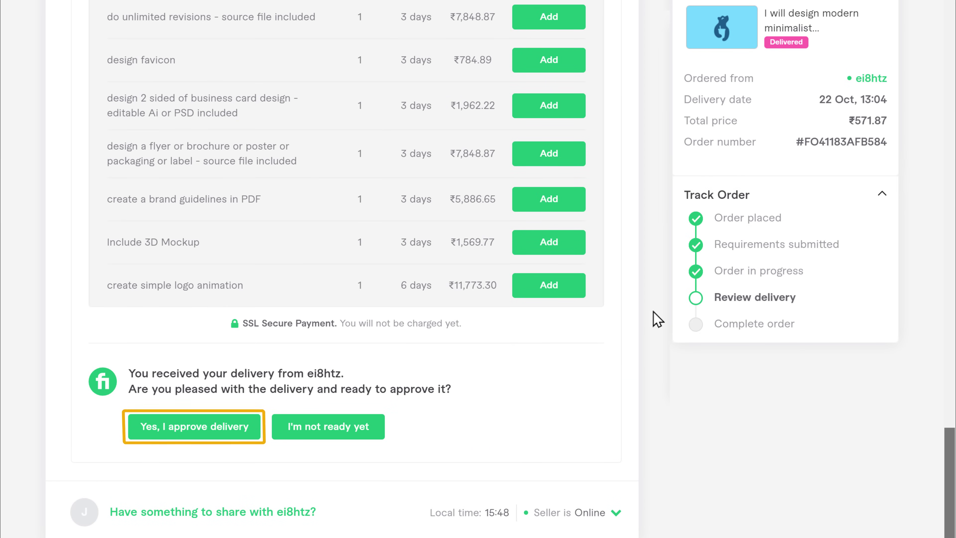
Step: Approve the final delivery, give five-star ratings, and send the written feedback
left_click(195, 436)
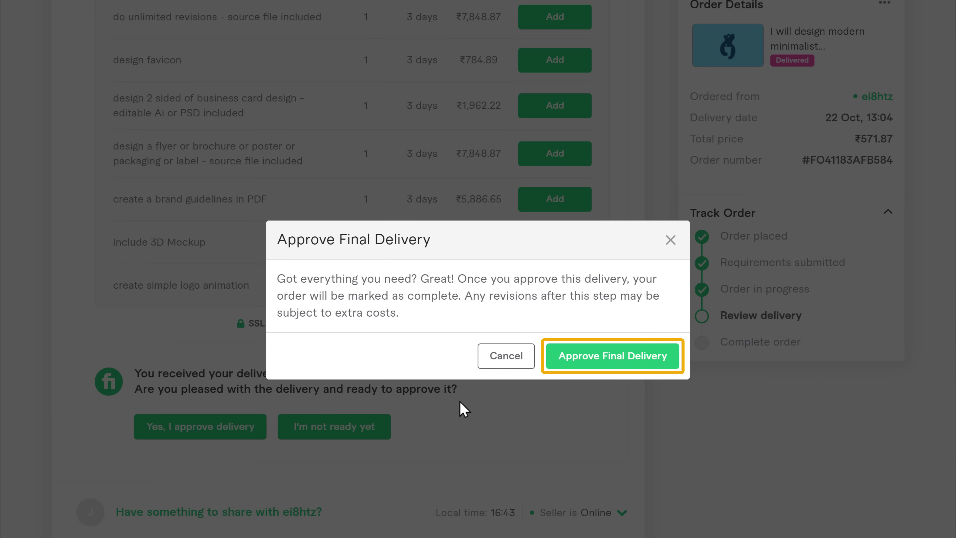
left_click(614, 361)
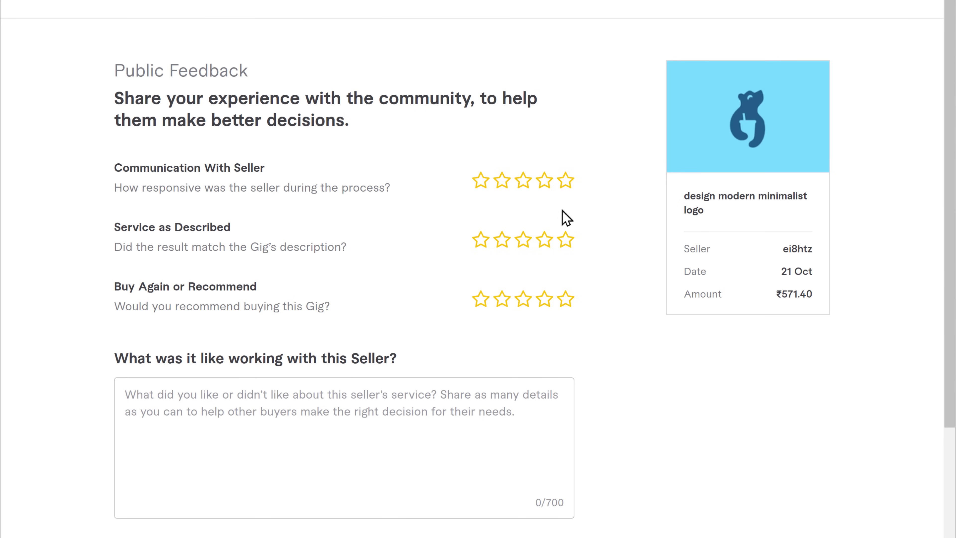
left_click(566, 184)
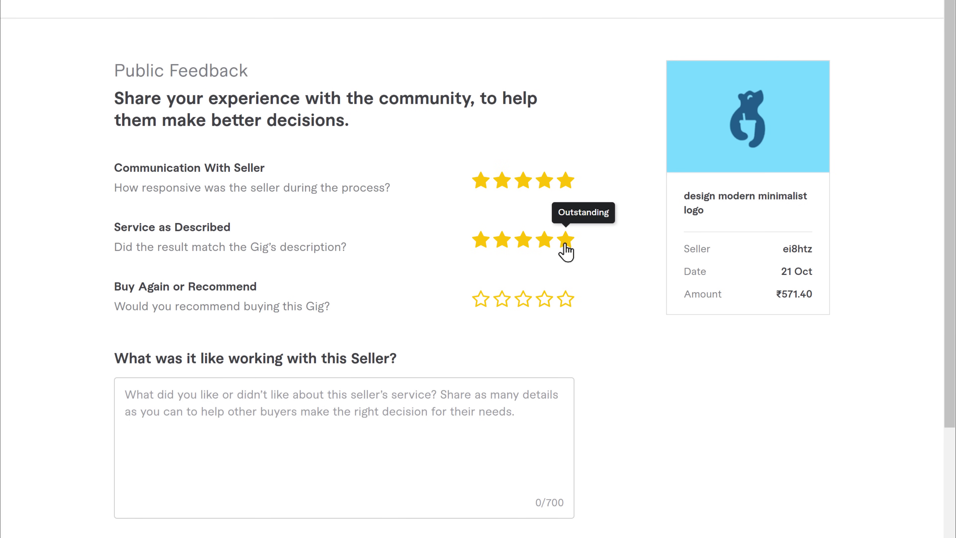
left_click(564, 243)
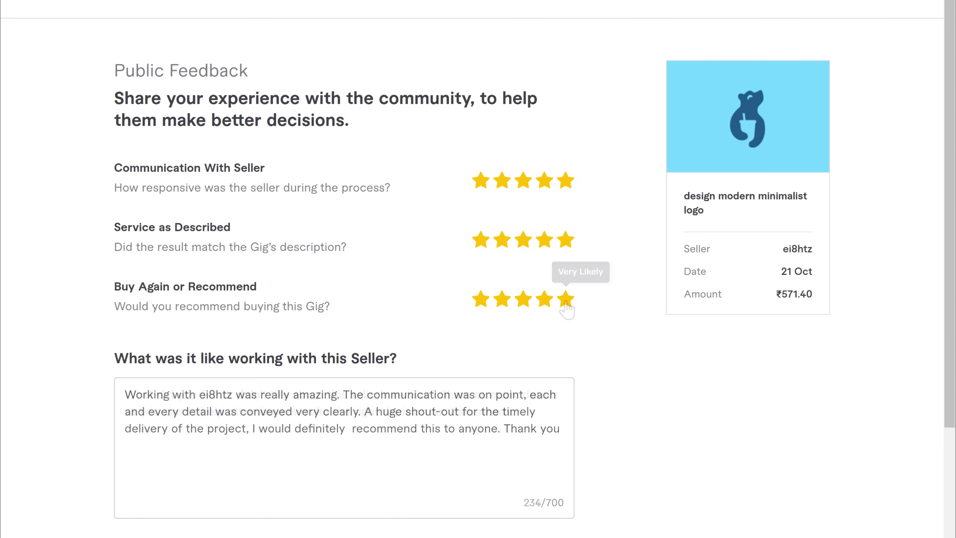
scroll(603, 358, "down", 9)
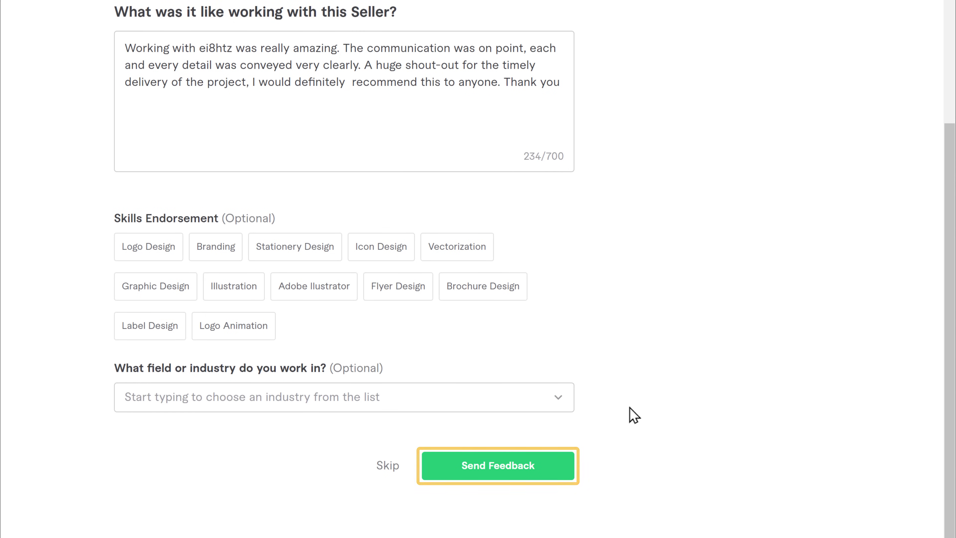
left_click(497, 470)
scroll(495, 476, "down", 10)
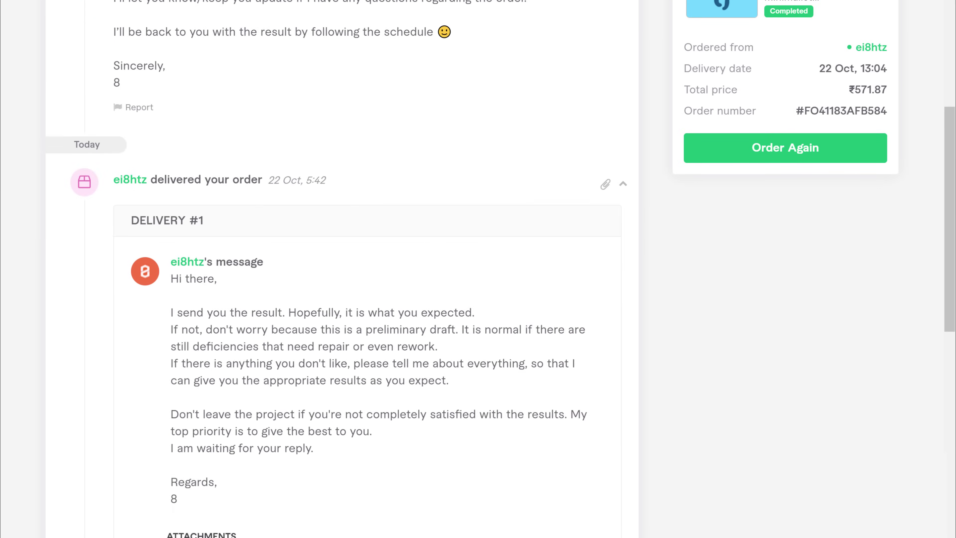
scroll(342, 269, "down", 10)
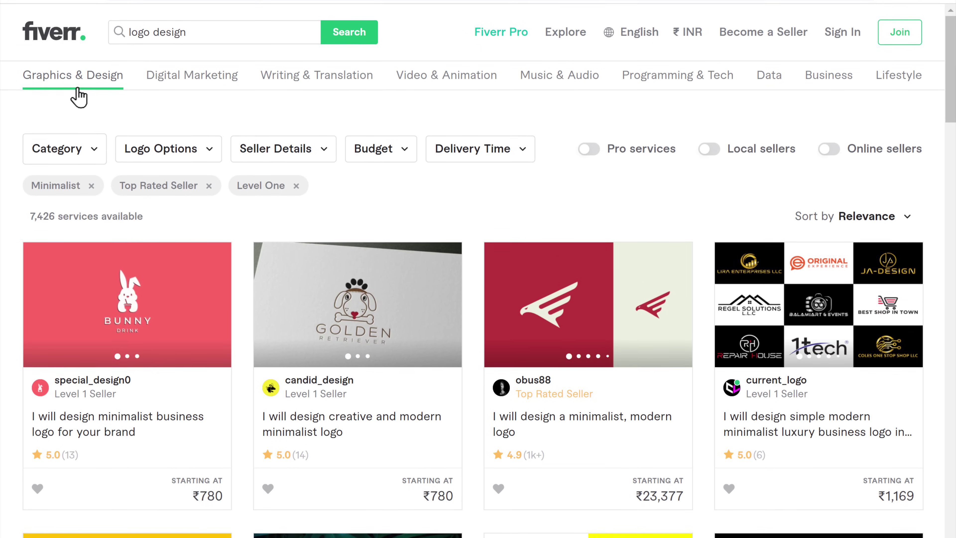
Step: Browse the service category menus in the Fiverr top navigation bar
mouse_move(78, 124)
mouse_move(192, 80)
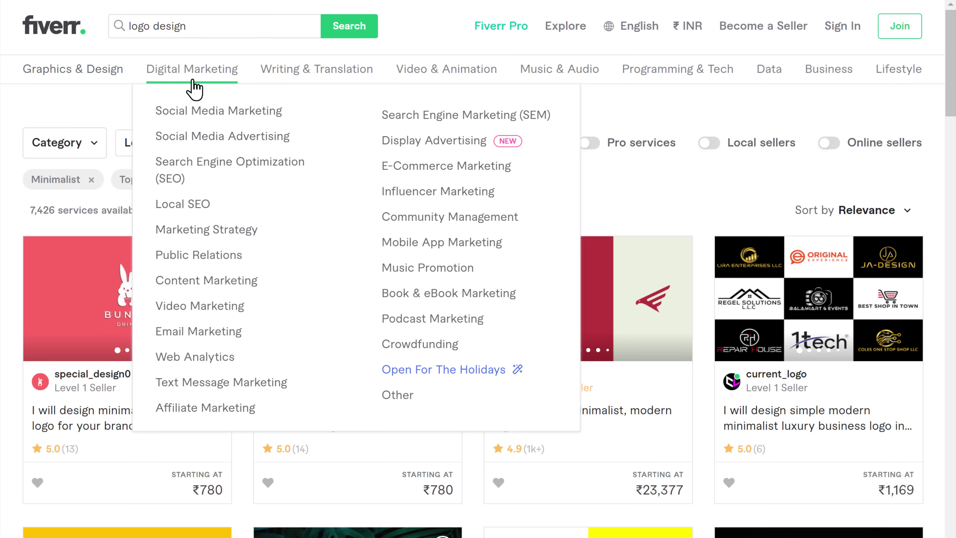
mouse_move(311, 80)
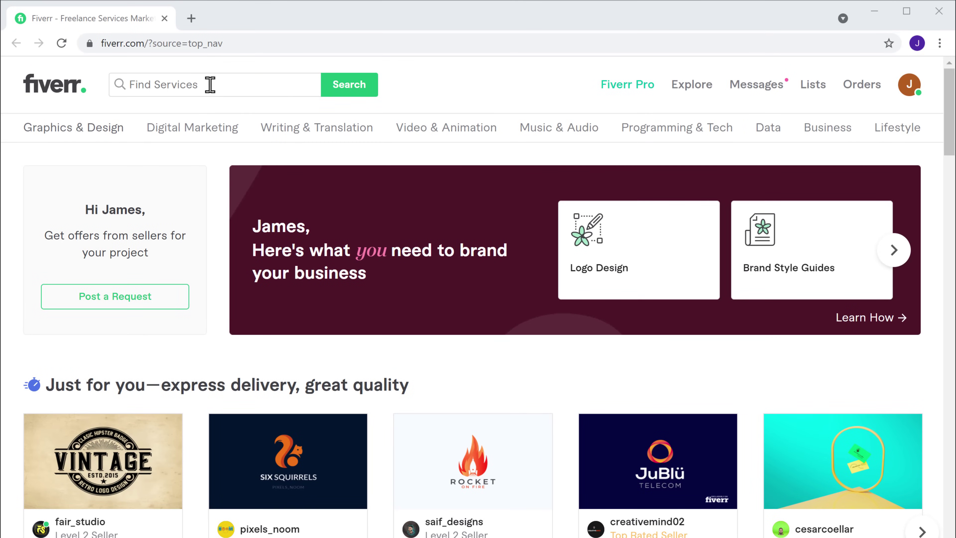
Step: Search for 'Video Editing' via the suggestion and look through the 30,800 results
left_click(208, 85)
type("Video Editing")
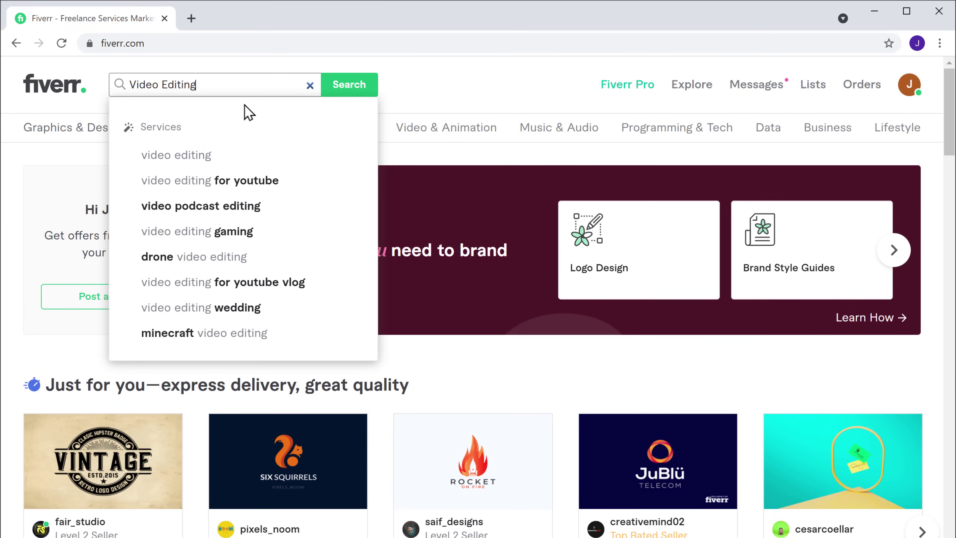
left_click(175, 160)
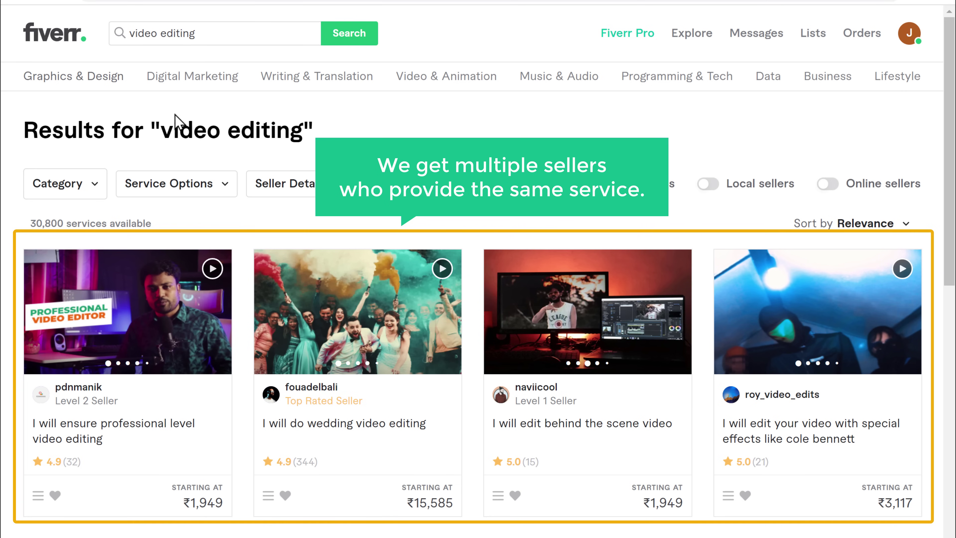
scroll(175, 115, "down", 15)
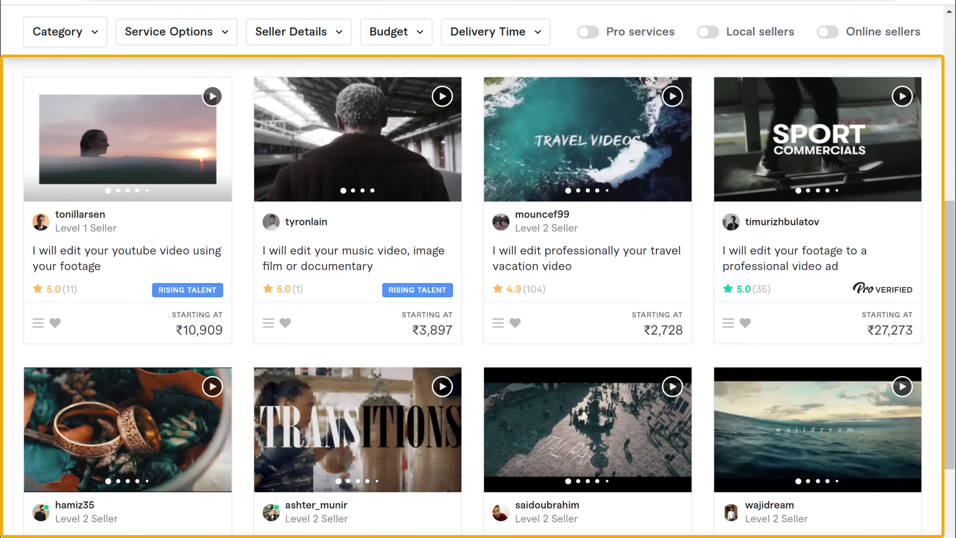
scroll(478, 301, "down", 3)
scroll(478, 301, "up", 15)
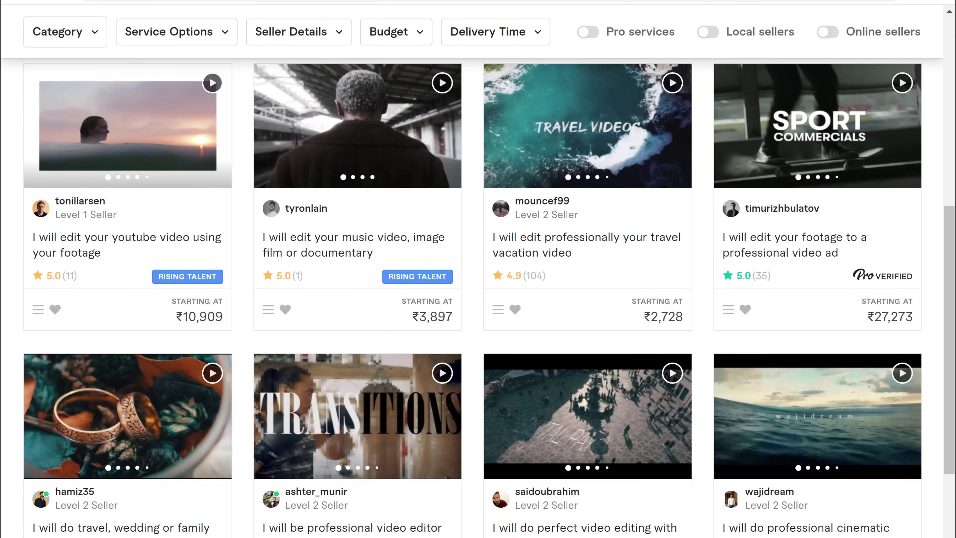
scroll(478, 263, "up", 3)
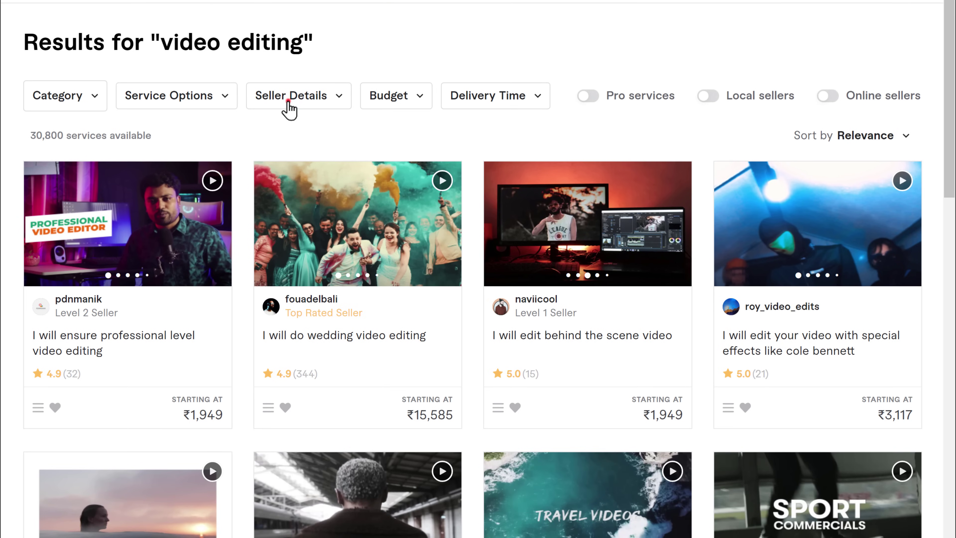
Step: Filter the video editing gigs to Top Rated Seller and Level Two sellers, leaving 2,753 services
left_click(289, 104)
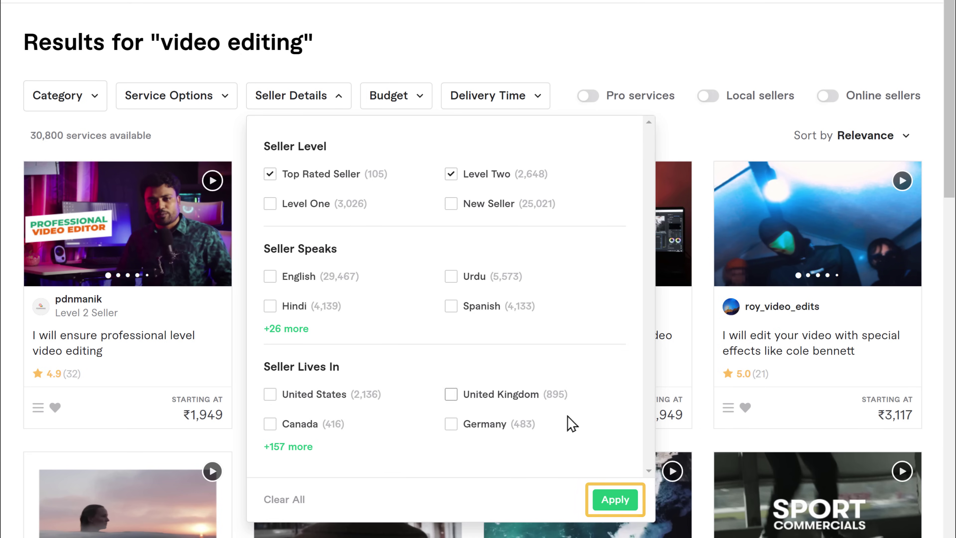
left_click(615, 501)
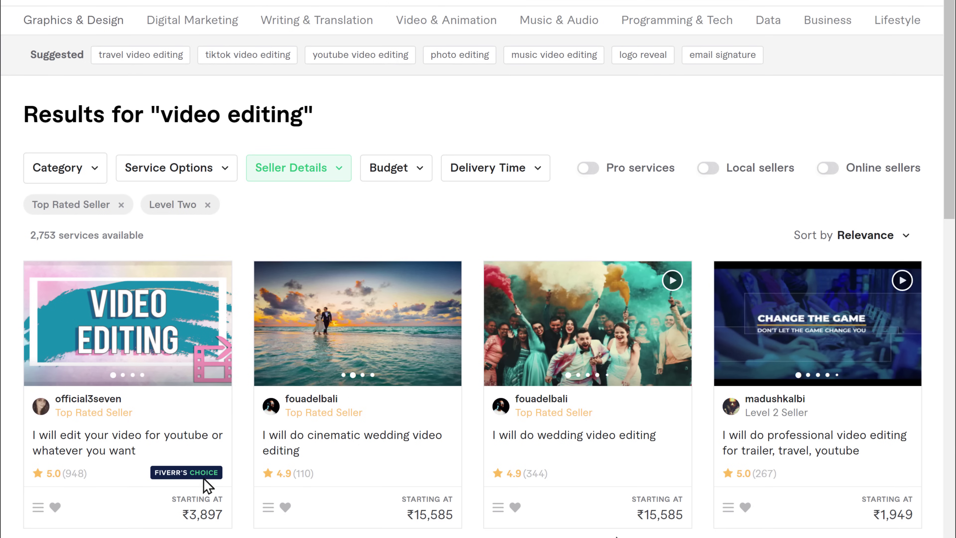
Step: Open the 'I will edit your video for youtube or whatever you want' gig and browse its reviews
left_click(112, 459)
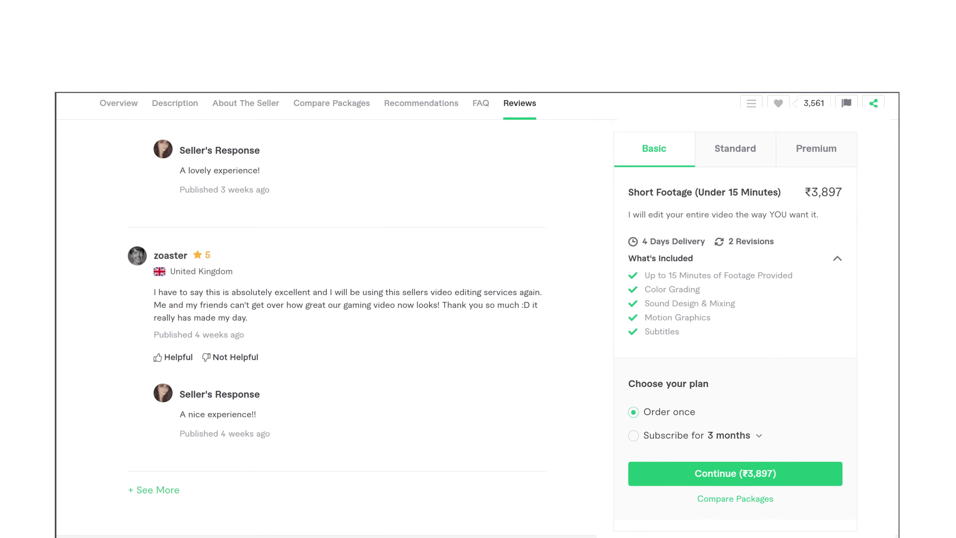
scroll(358, 332, "up", 10)
scroll(339, 331, "up", 12)
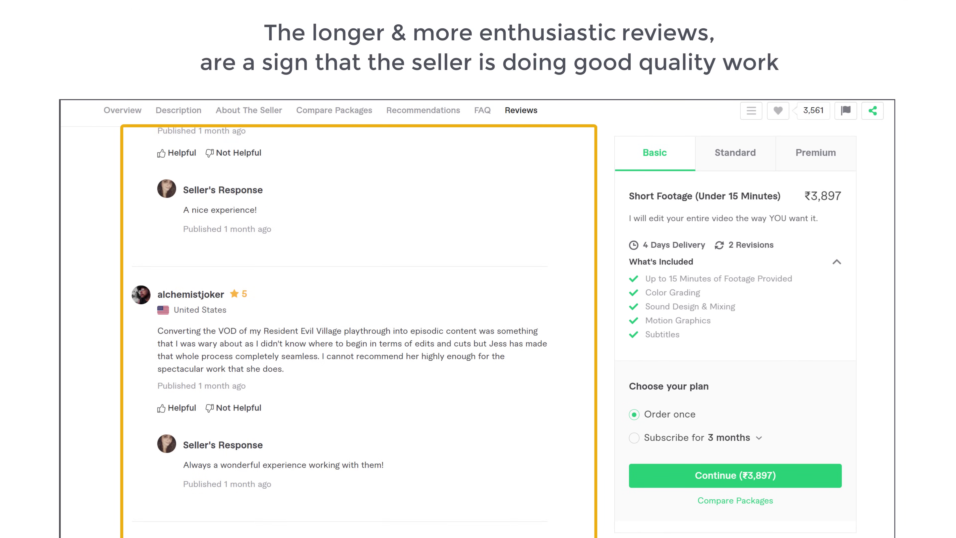
scroll(357, 332, "up", 8)
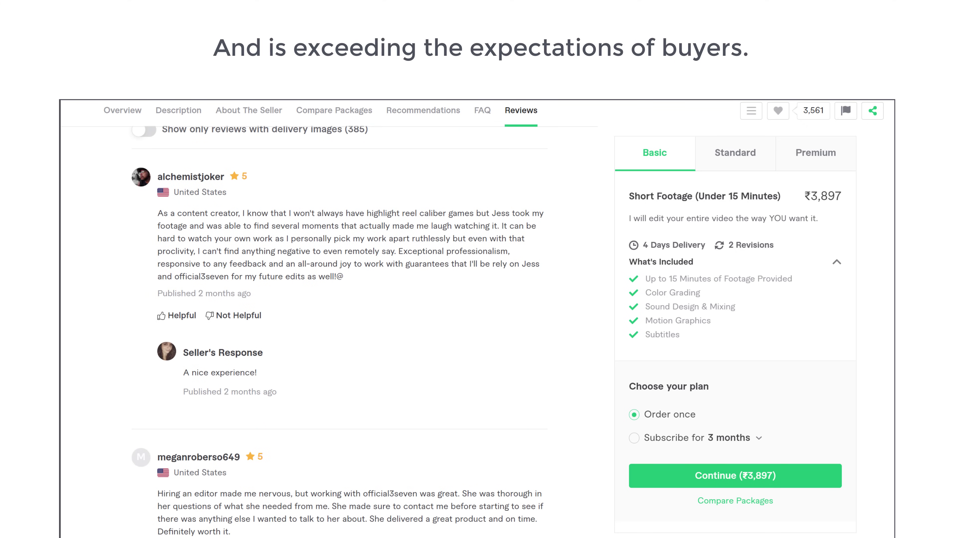
scroll(339, 332, "up", 15)
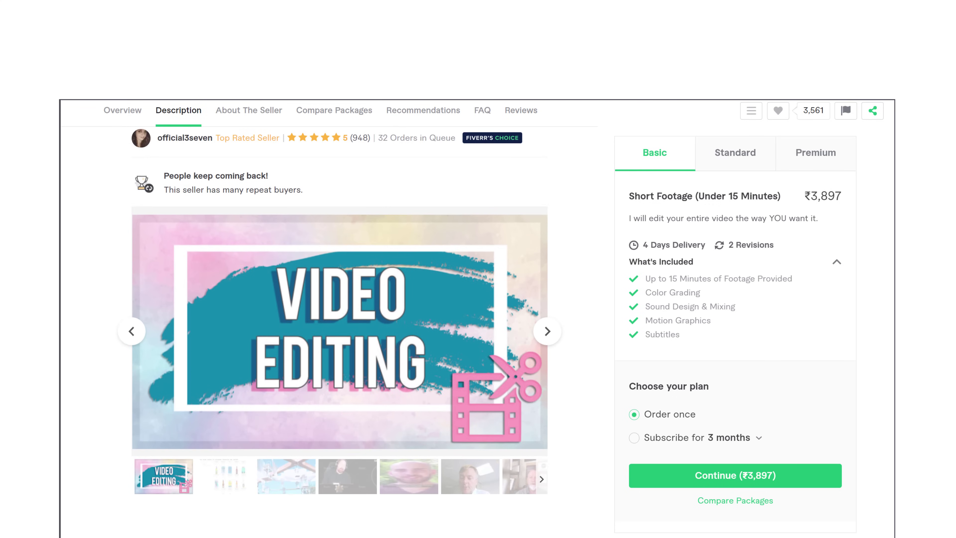
scroll(339, 331, "up", 1)
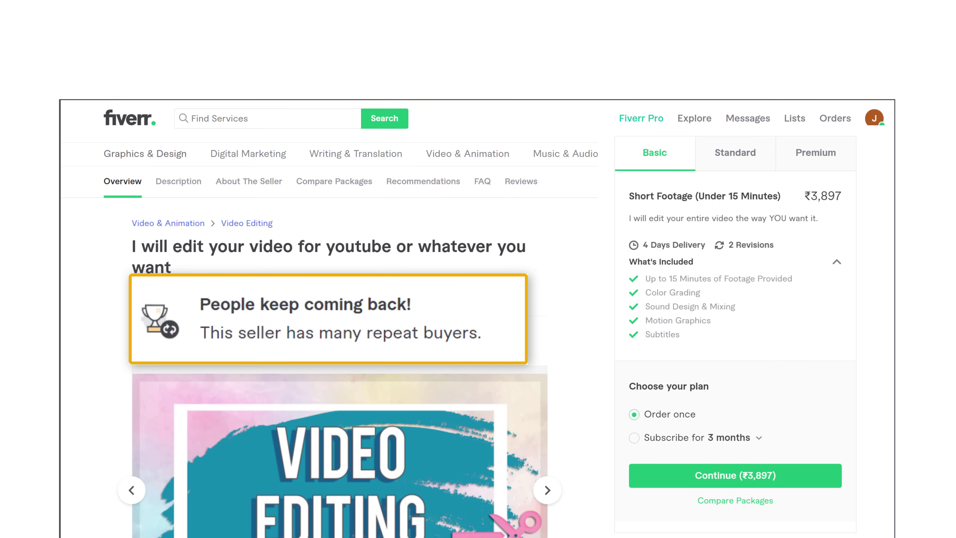